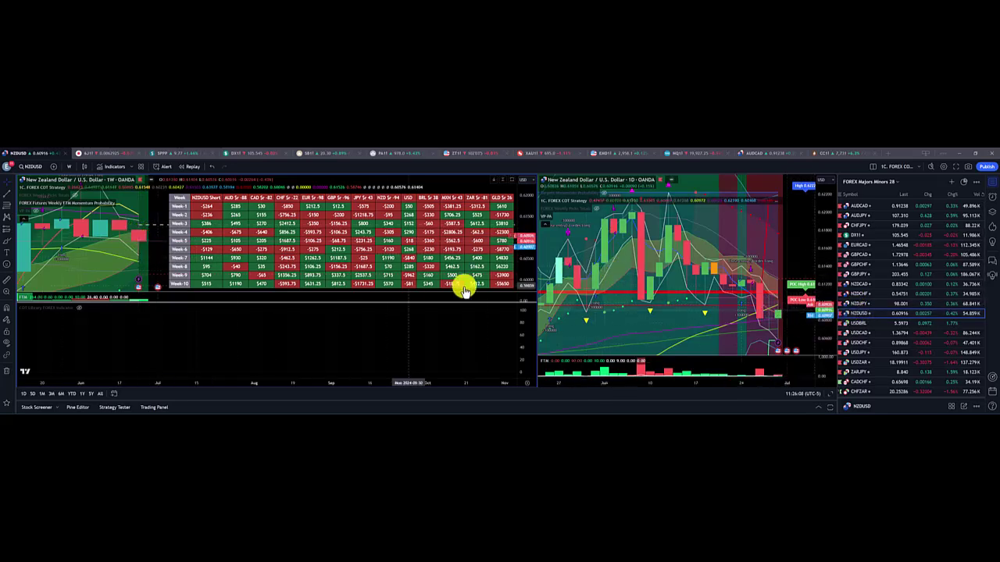
Step from CAD/CHF to the CAD/JPY weekly and daily charts with the COT table
scroll(858, 318, "down", 2)
left_click(858, 316)
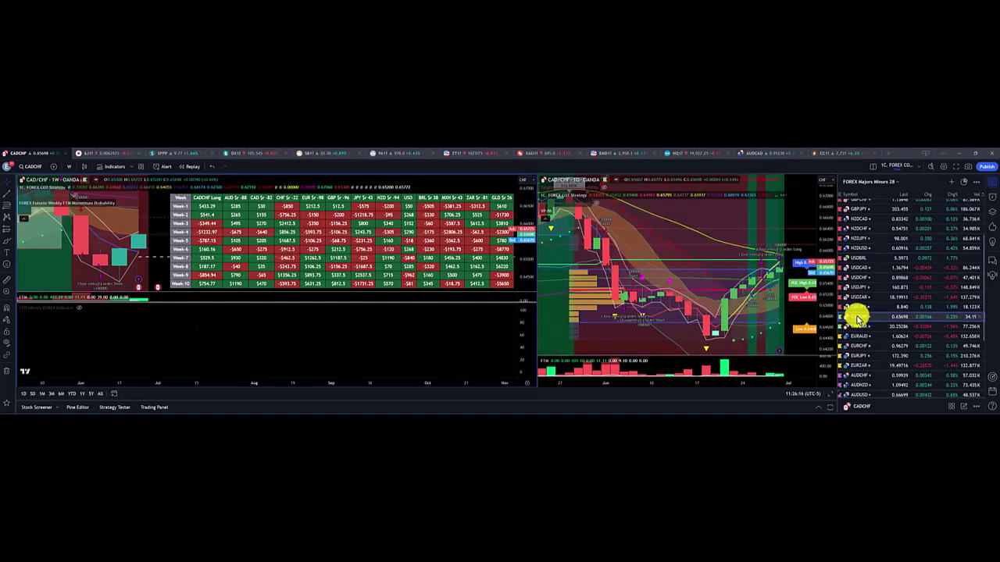
scroll(857, 318, "down", 2)
left_click(859, 341)
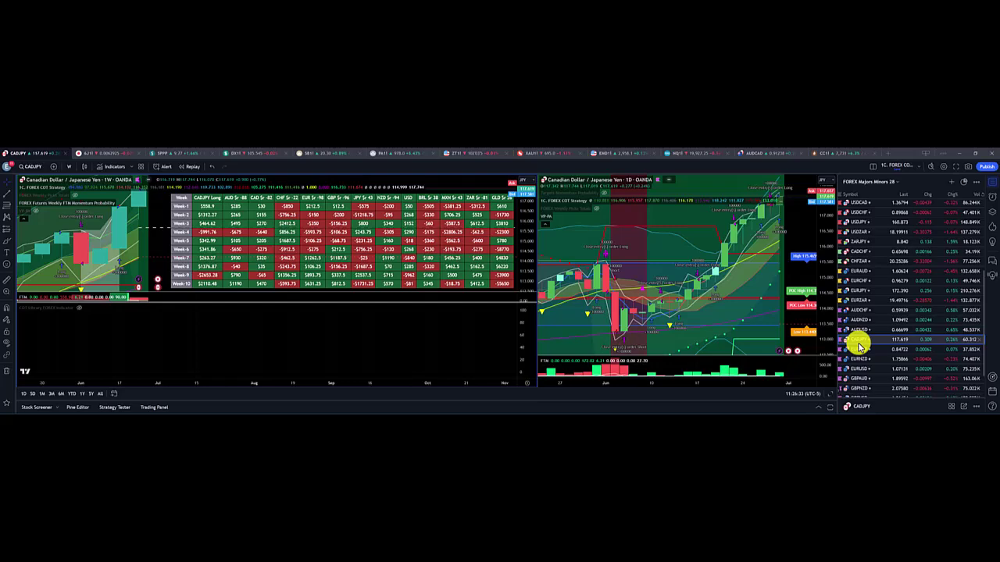
scroll(859, 328, "up", 2)
Load USD/JPY and pan its daily chart to the latest bars by the Z3 Short mark
left_click(860, 288)
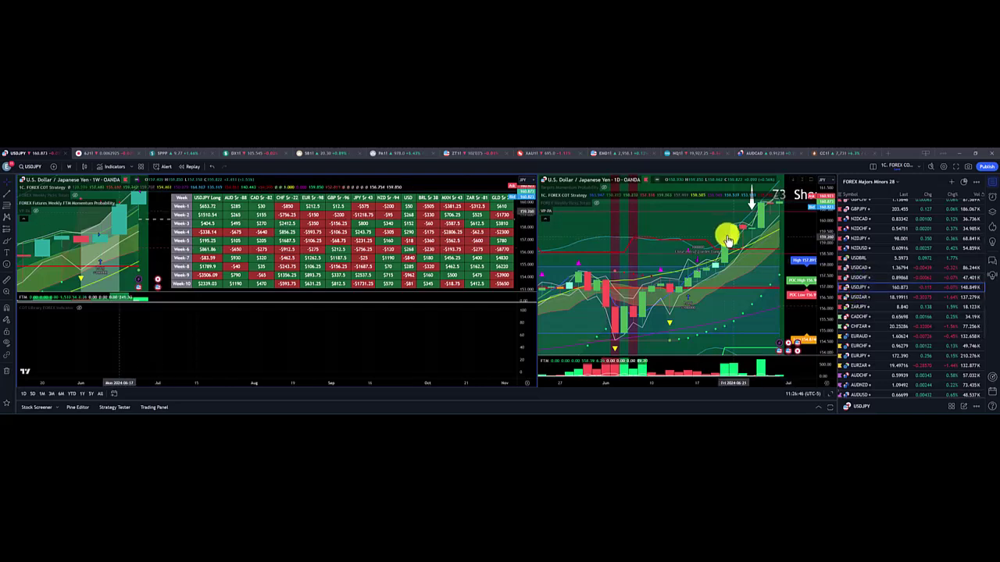
left_click_drag(726, 229, 694, 240)
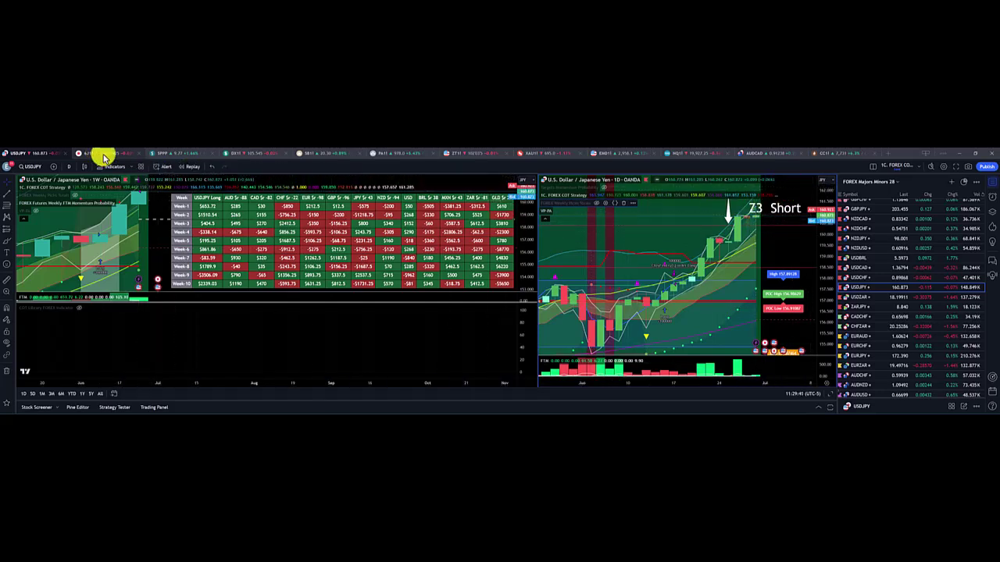
Review Japanese Yen Futures (6J1!), then switch to Nikkei/Yen Futures (NIY1!) with its COT table
left_click(103, 155)
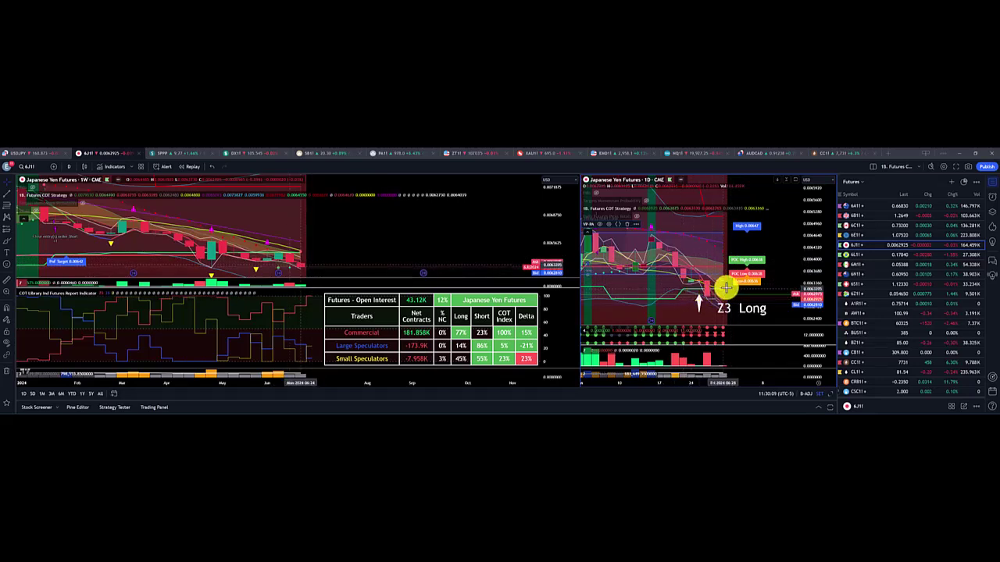
scroll(877, 351, "down", 5)
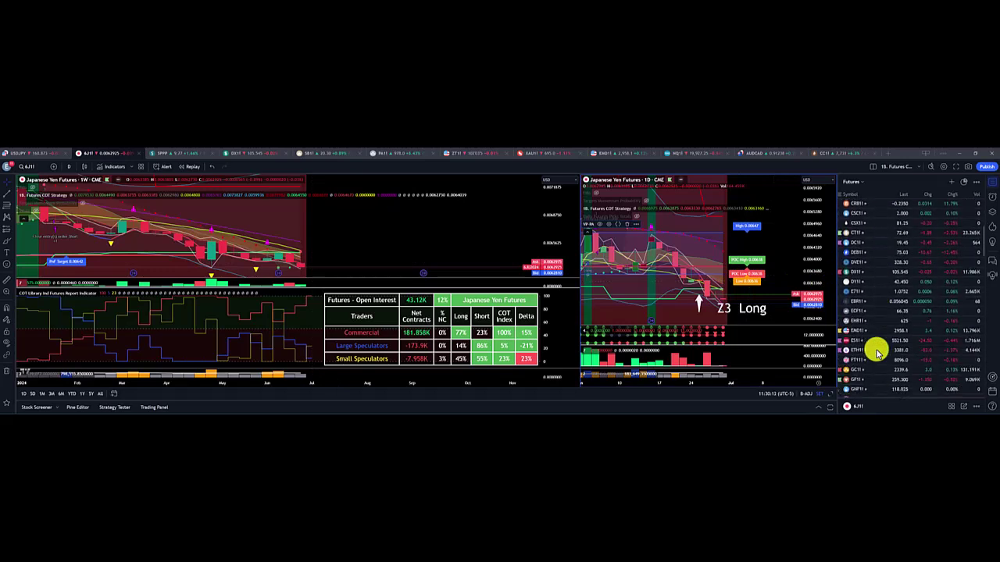
scroll(876, 353, "down", 5)
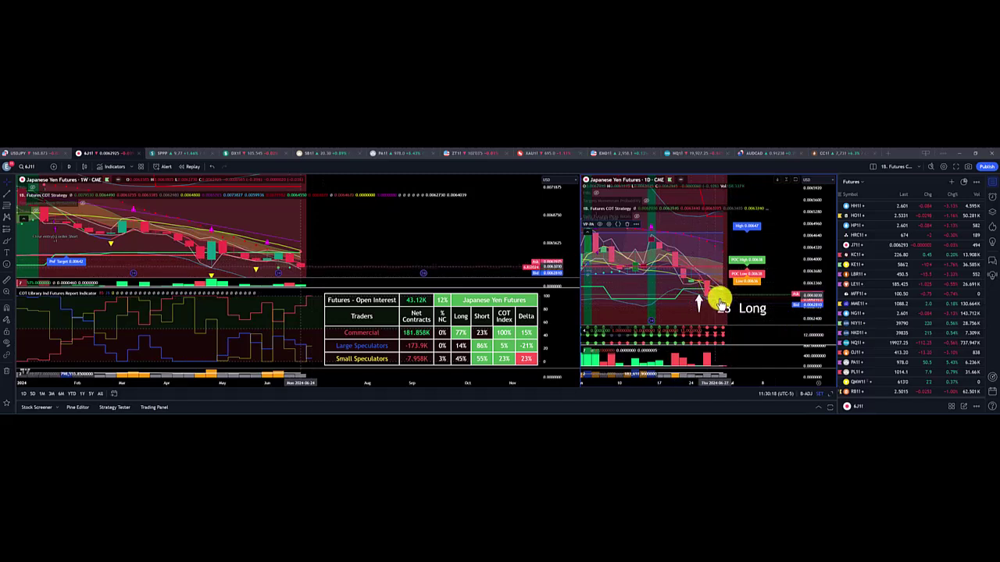
left_click(851, 328)
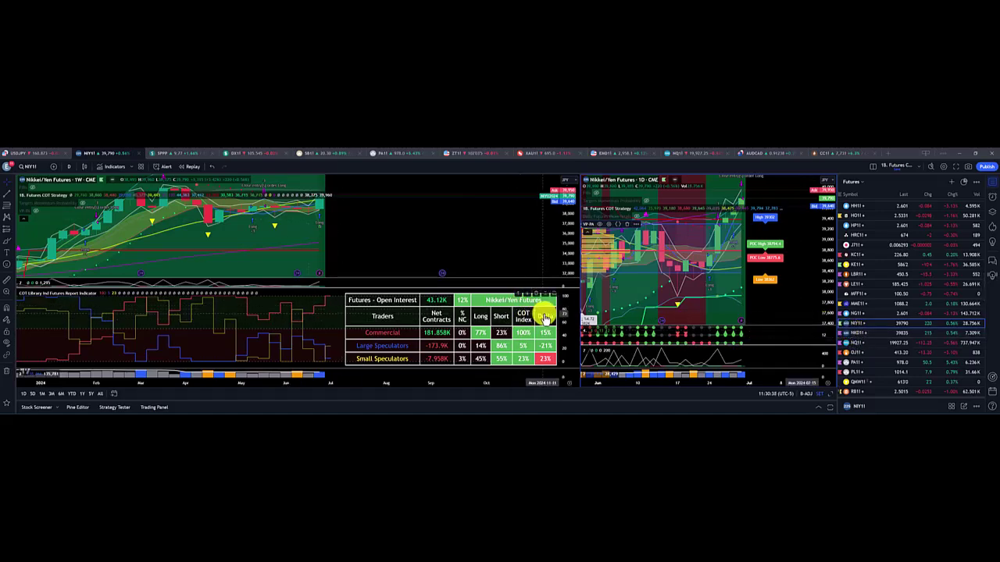
Load the Nikkei/USD Futures (NKD1!) weekly and daily charts with the COT table
left_click(851, 332)
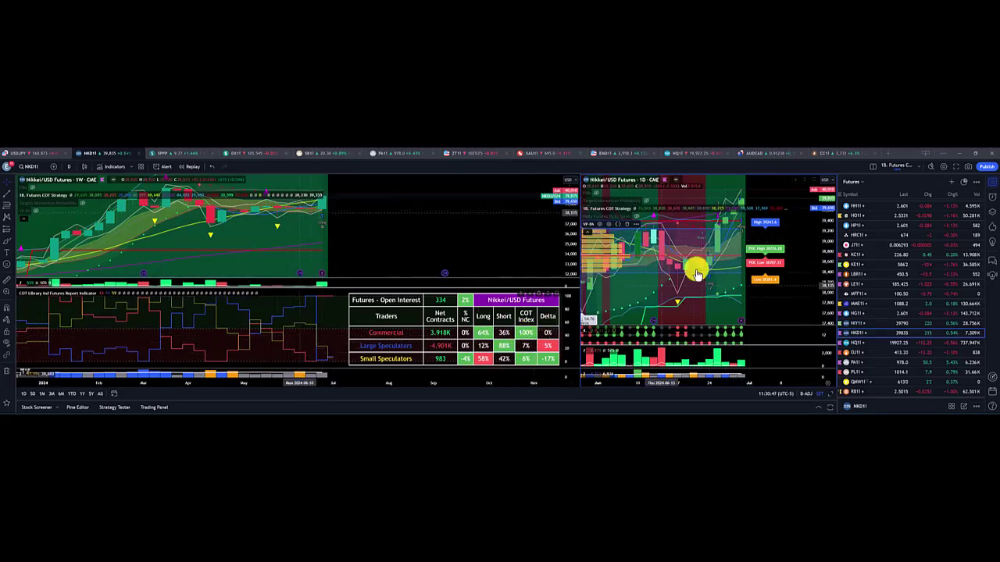
scroll(852, 293, "up", 2)
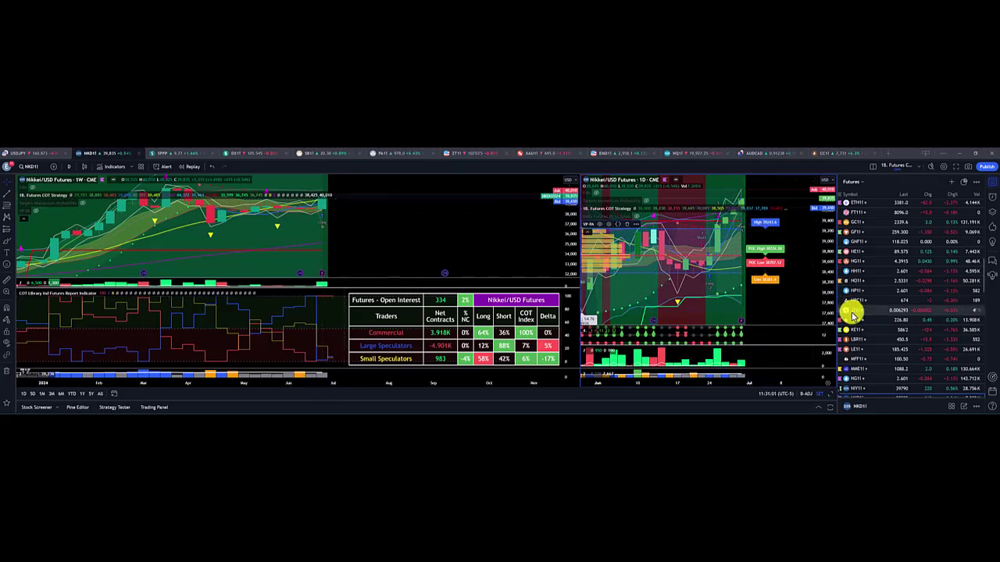
scroll(852, 312, "up", 5)
Load the U.S. Dollar Index Futures (DX1!) weekly and daily charts with the COT table
left_click(855, 255)
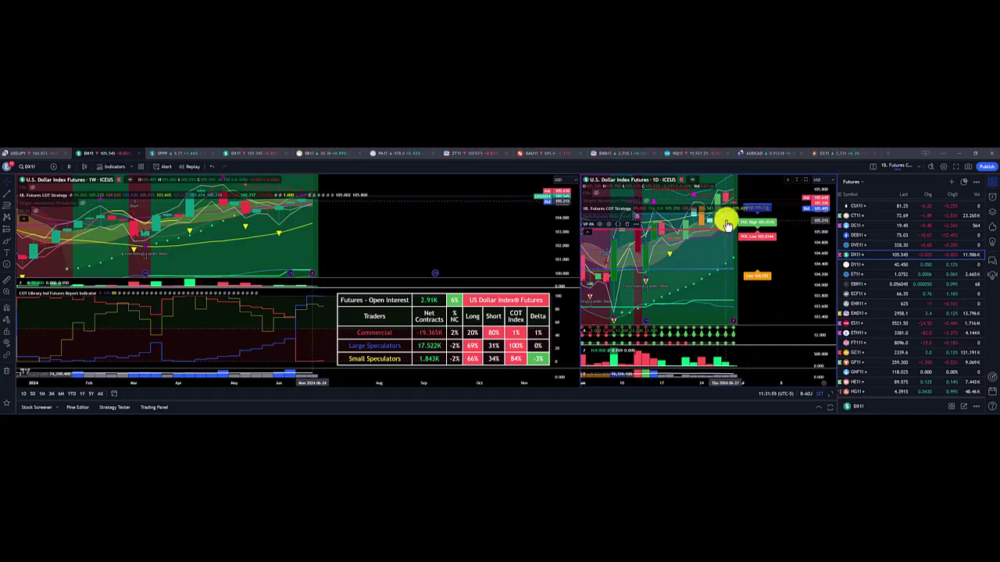
scroll(712, 242, "up", 2)
Pan the dollar index daily chart to the most recent bars
left_click_drag(726, 262, 796, 289)
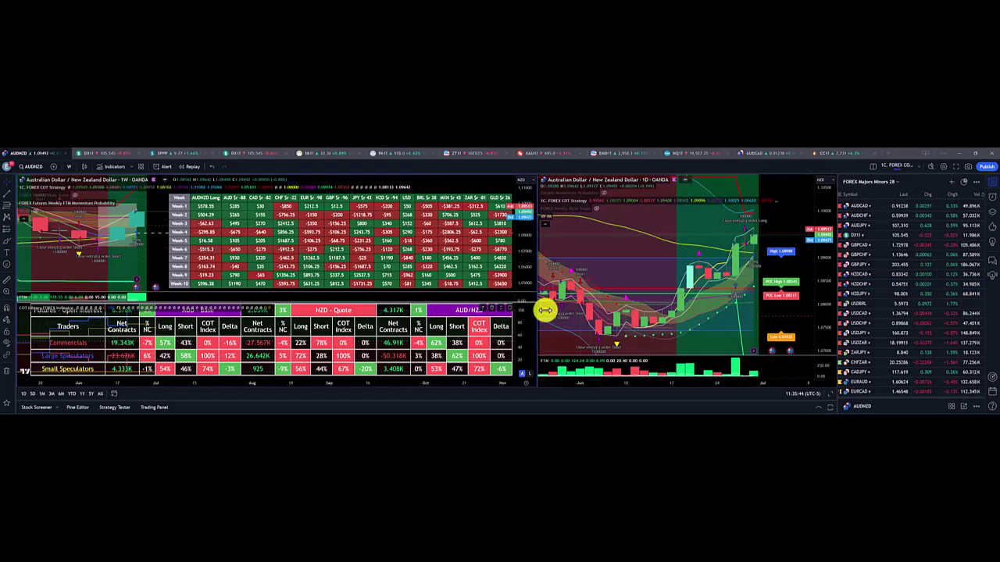
Review the AUD/CAD, AUD/CHF, AUD/JPY and GBP/CAD charts in turn
left_click(861, 208)
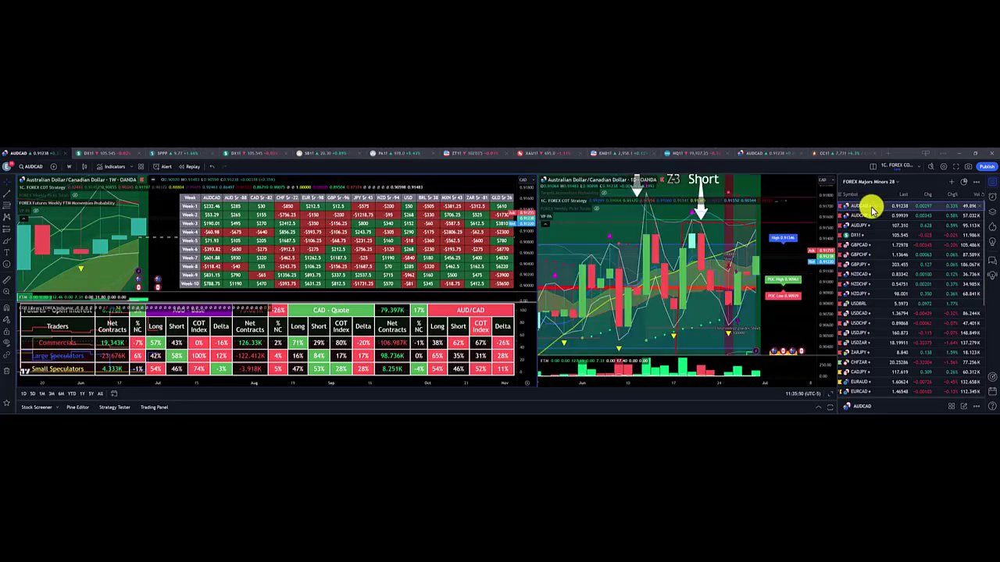
left_click(859, 216)
left_click(858, 227)
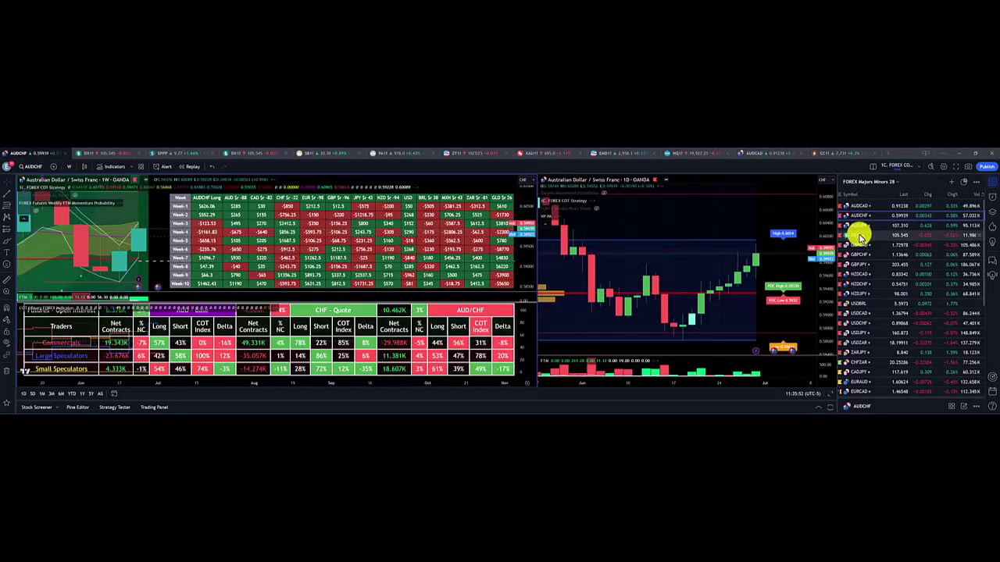
left_click(865, 246)
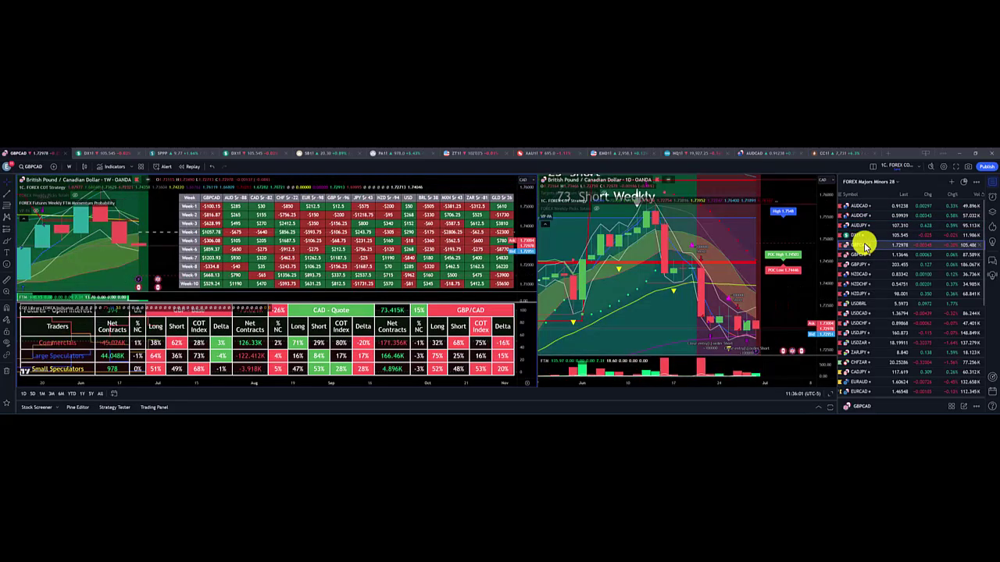
Step through GBP/CHF, GBP/JPY, NZD/CAD, NZD/CHF and NZD/JPY, then USD/ZAR, ending on ZAR/JPY
key("Down")
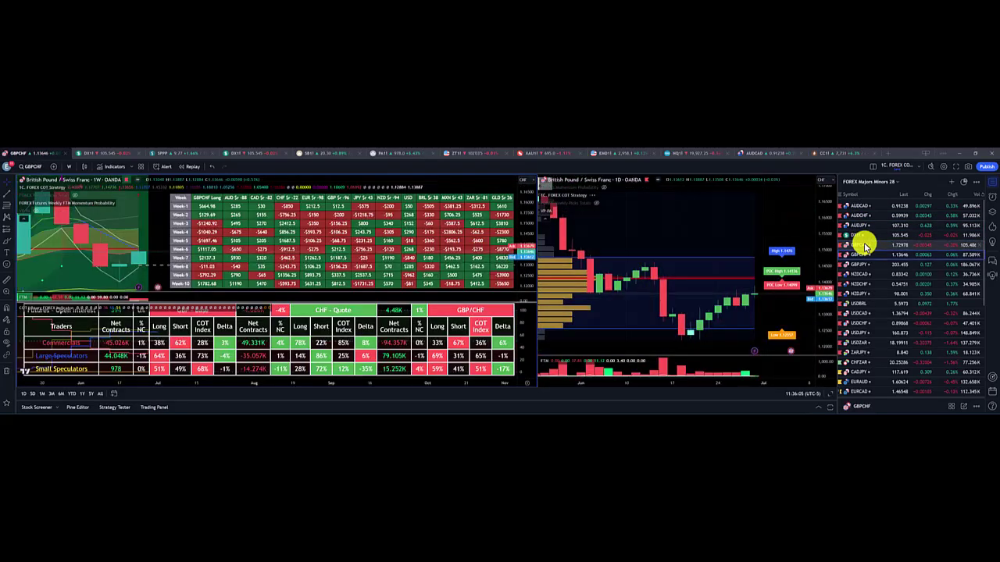
key("Down")
key("Down")
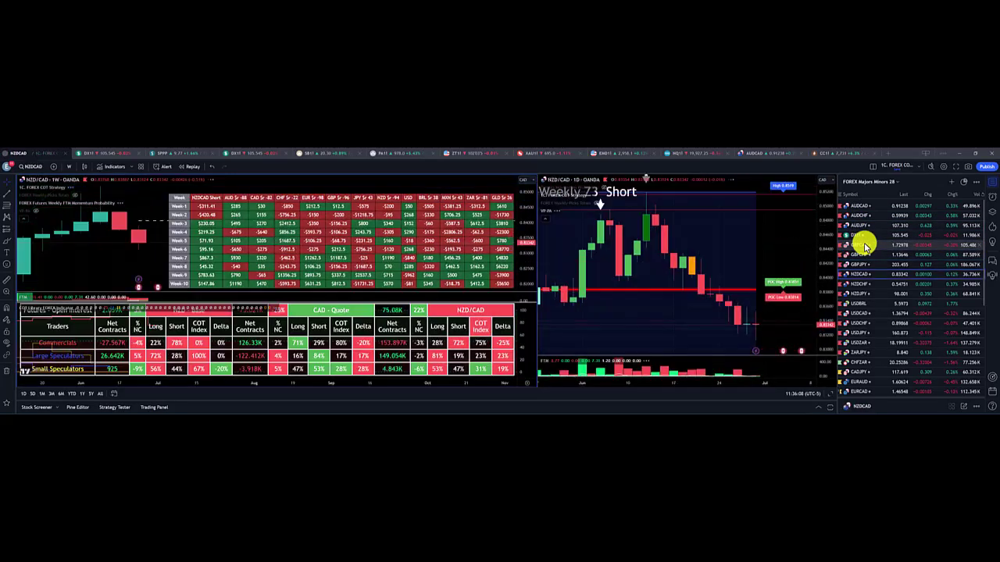
key("Down")
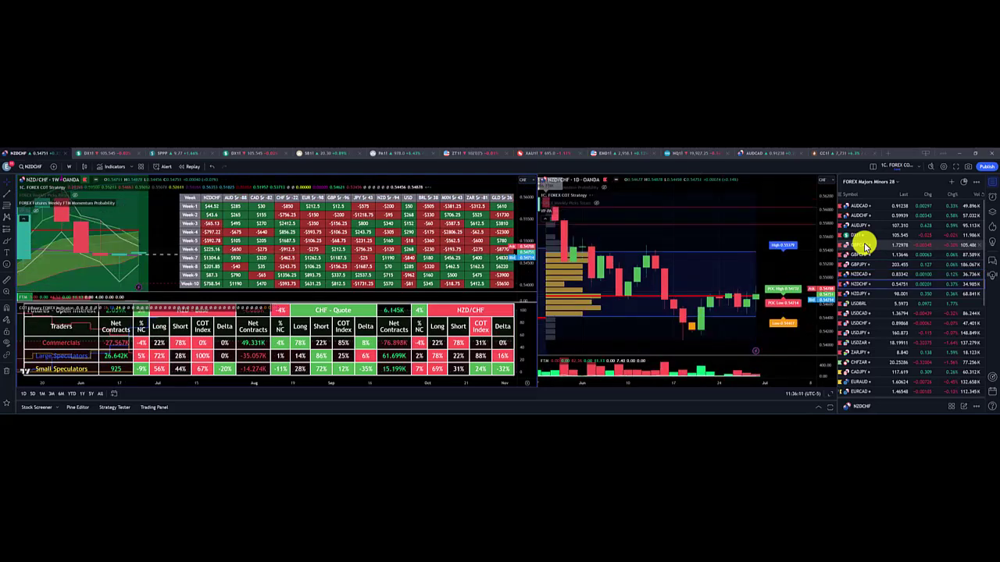
key("Down")
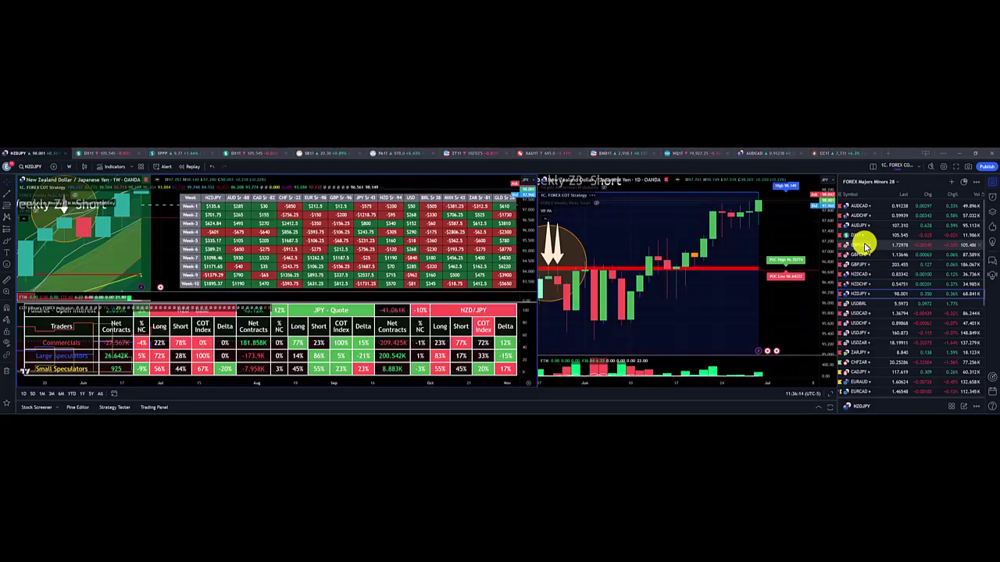
key("Down")
key("Down")
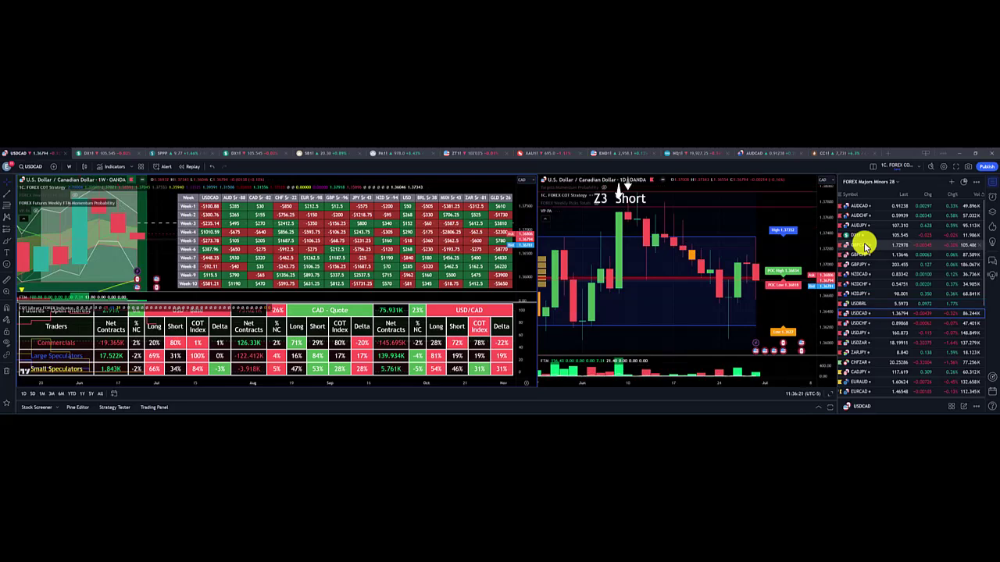
key("Down")
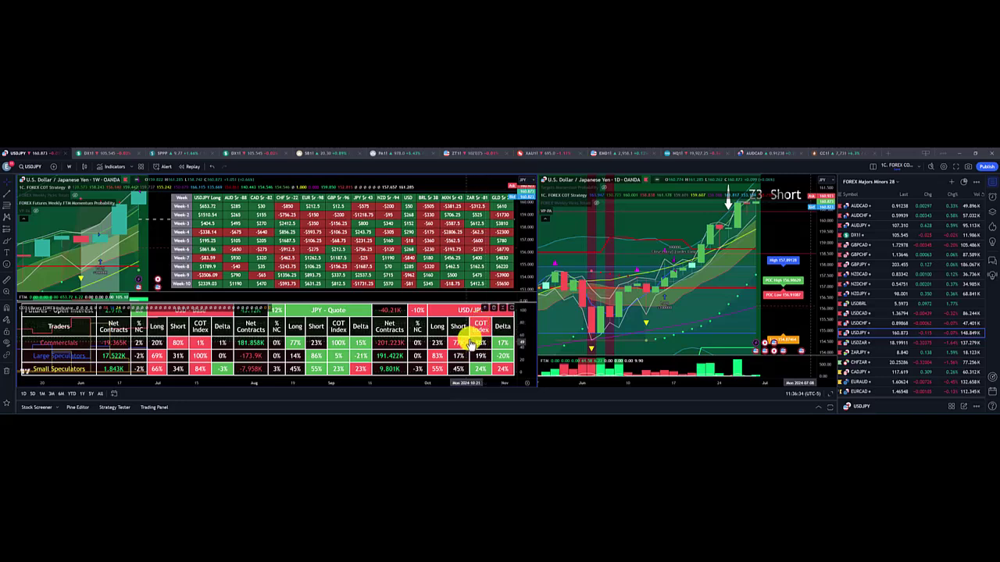
left_click(856, 344)
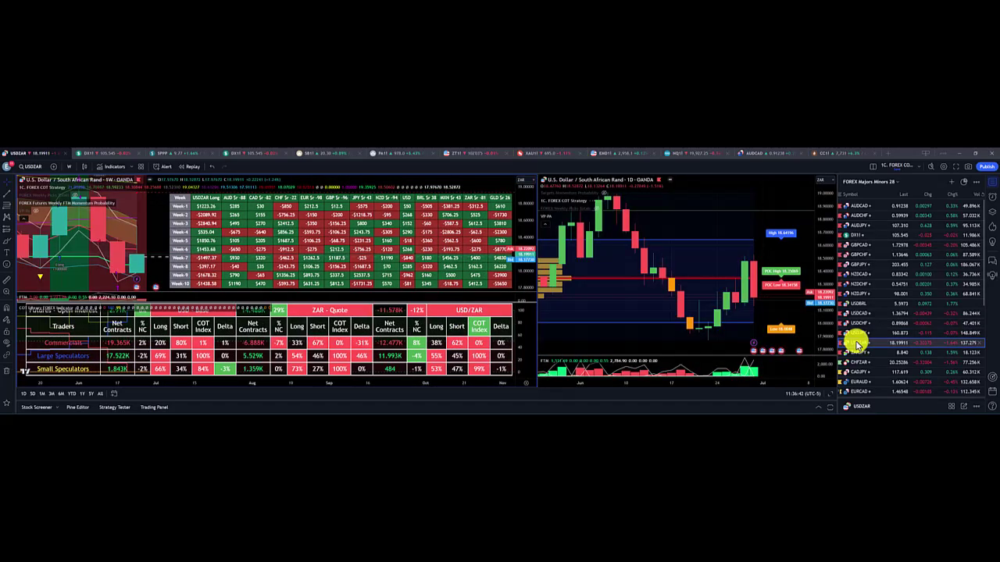
key("Down")
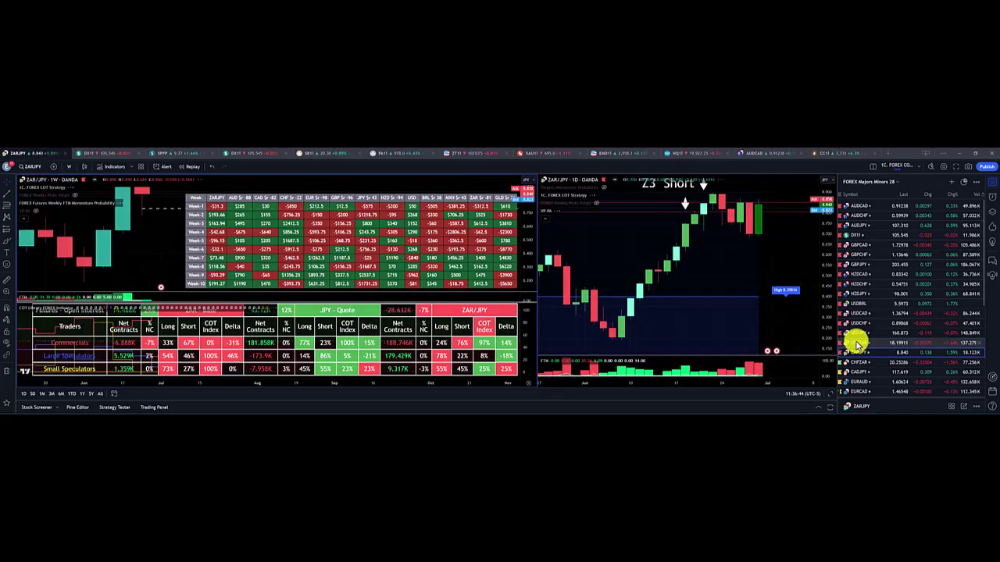
Load the CHF/ZAR weekly and daily charts and review the ZAR vs CHF/ZAR COT table
scroll(871, 265, "down", 5)
left_click(865, 233)
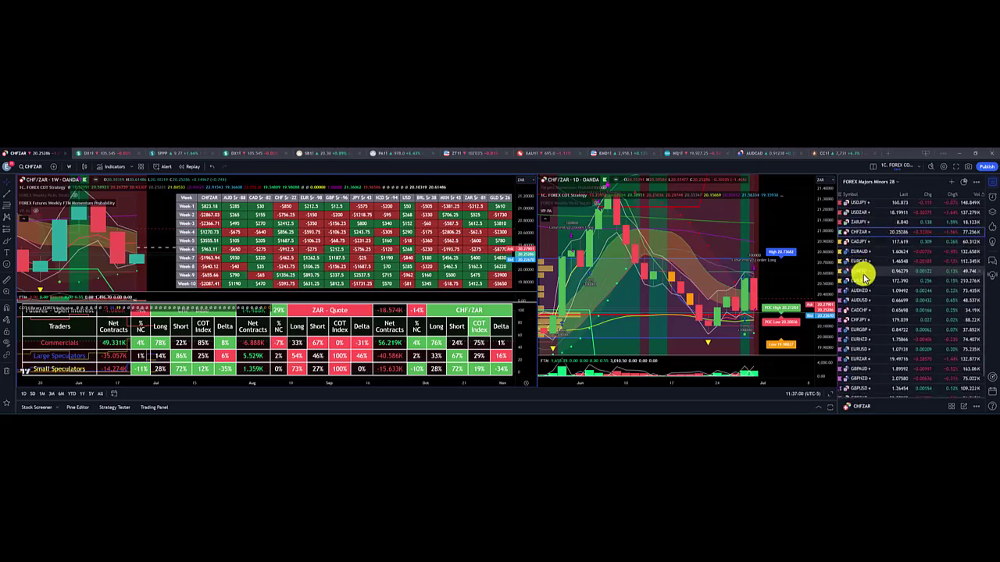
scroll(857, 269, "up", 4)
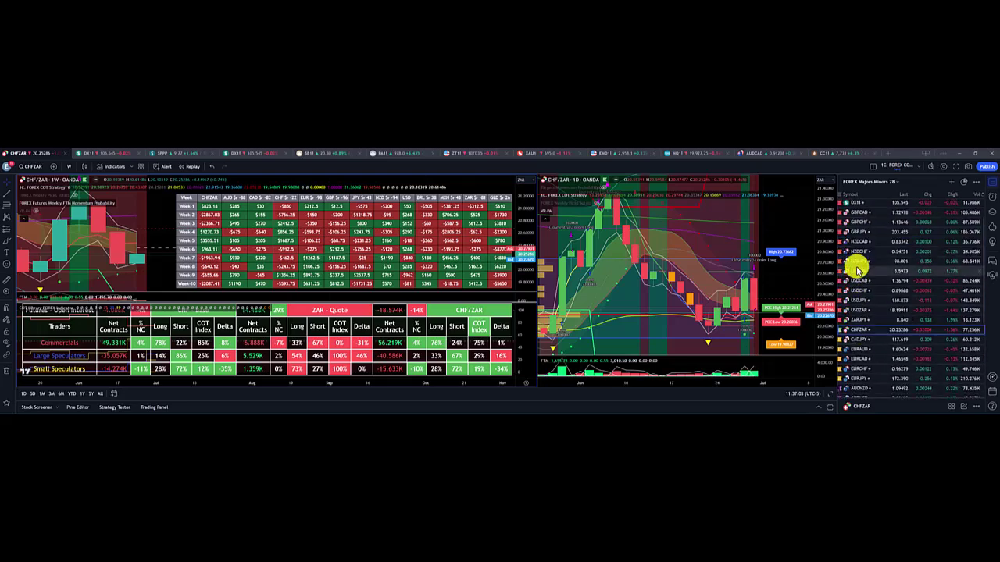
scroll(857, 274, "up", 2)
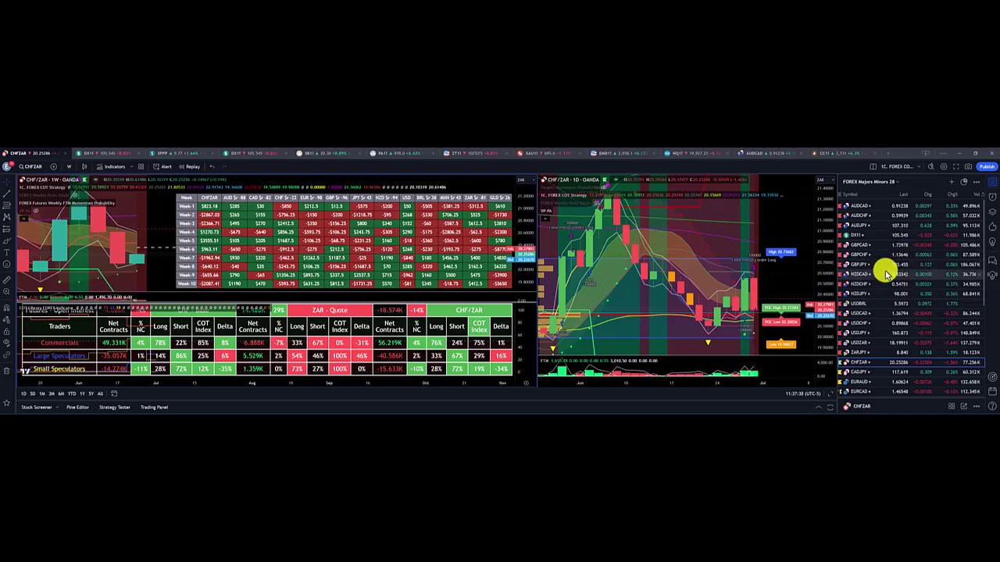
scroll(884, 269, "down", 3)
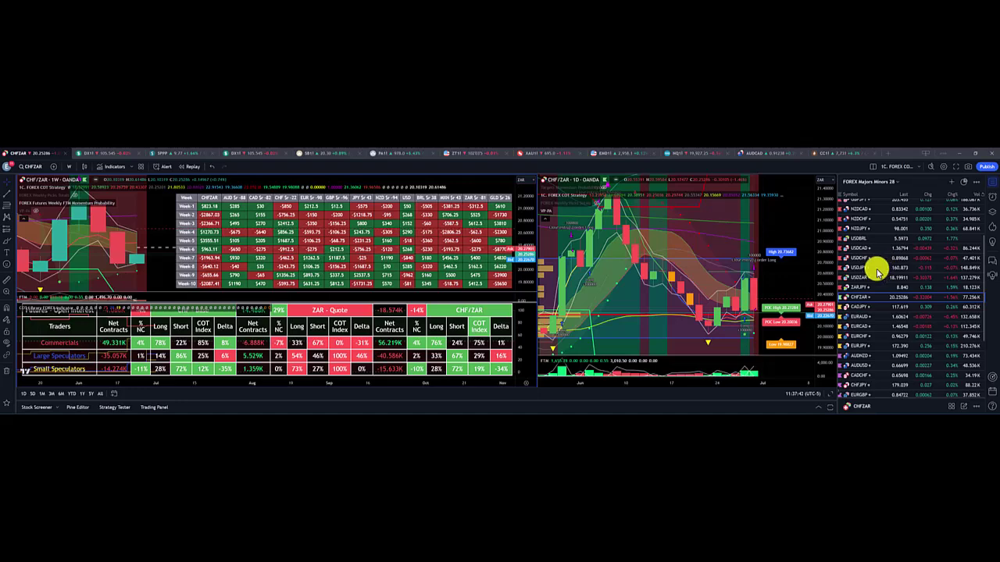
Switch back to the USD/JPY charts with the JPY and USD/JPY COT table
left_click(861, 268)
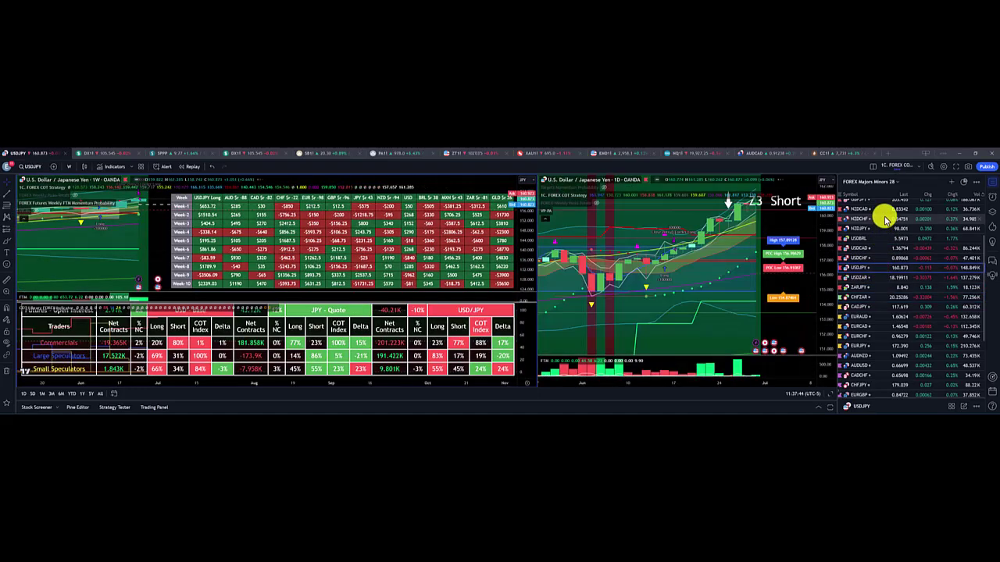
left_click(860, 274)
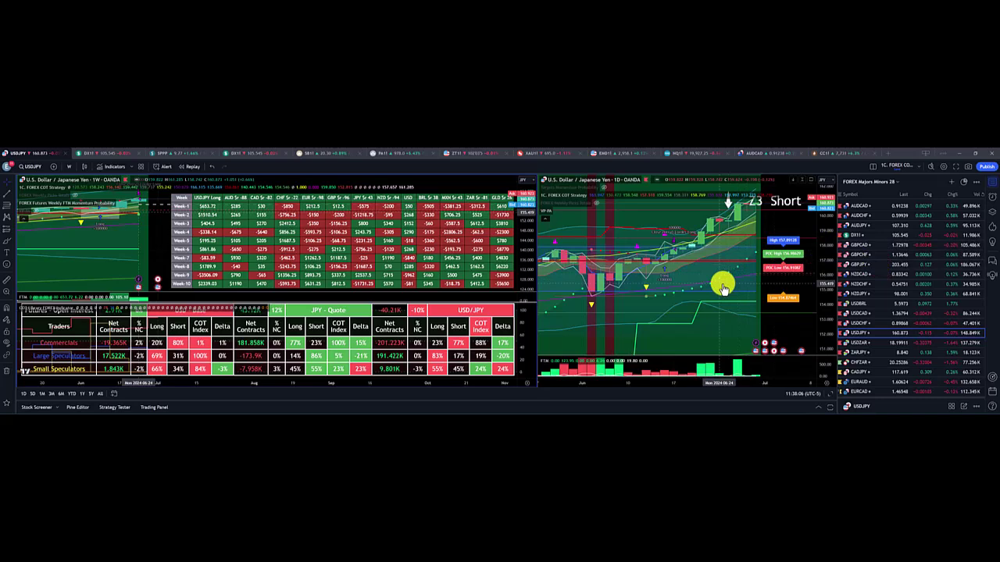